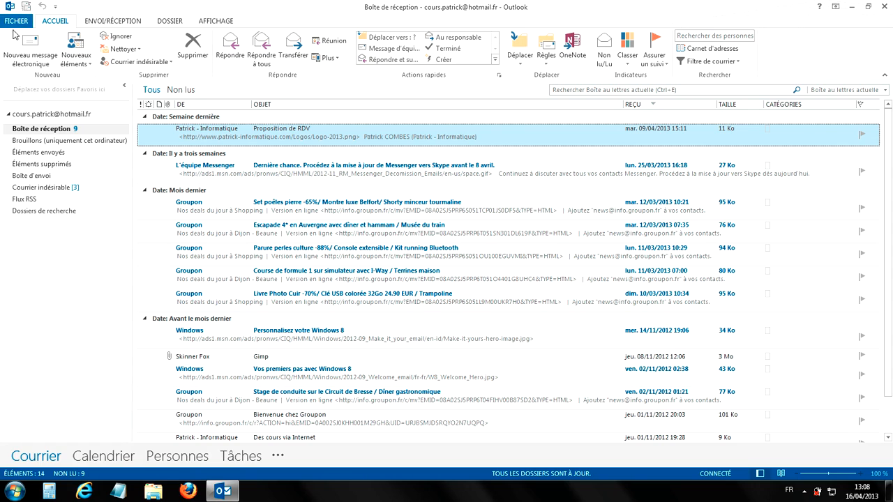
- Start a new blank message, type a test address in To, then erase it
click(30, 63)
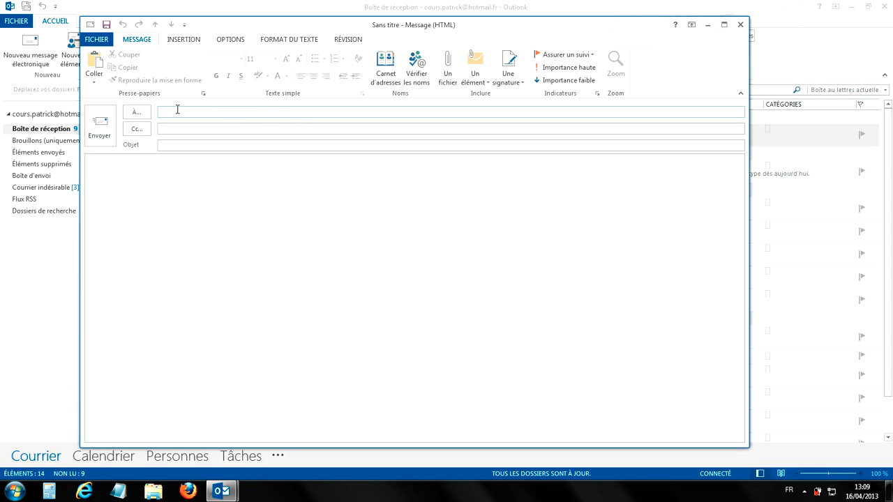
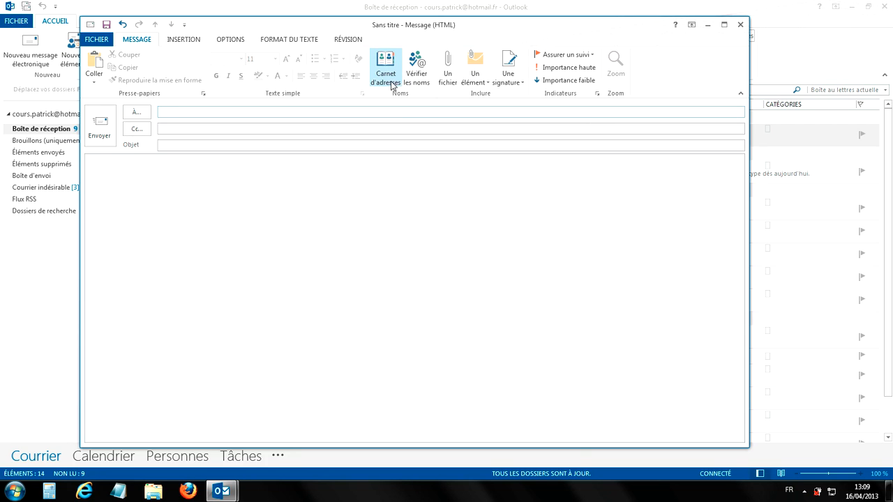
- Add the last address-book contact as the recipient, then remove it again
click(392, 82)
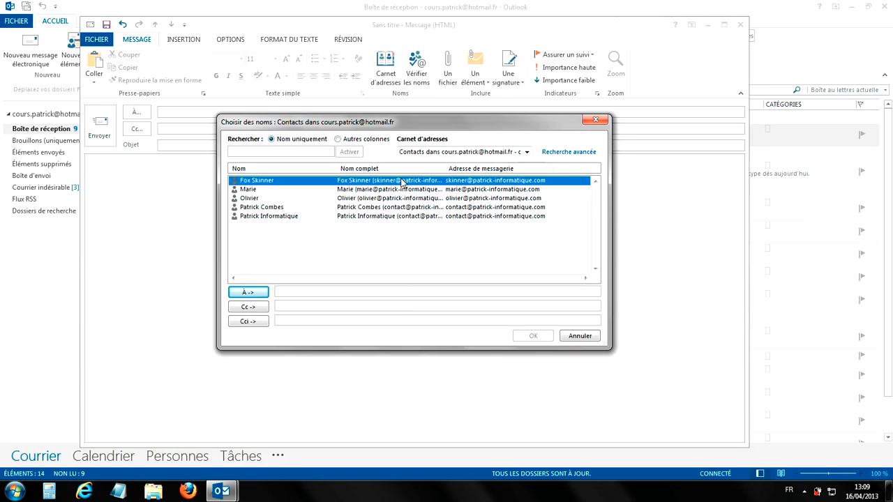
double_click(413, 217)
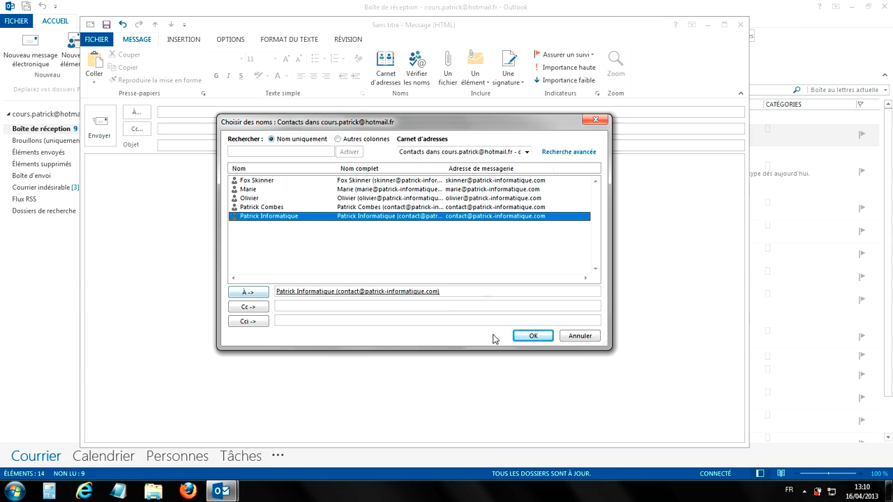
click(530, 336)
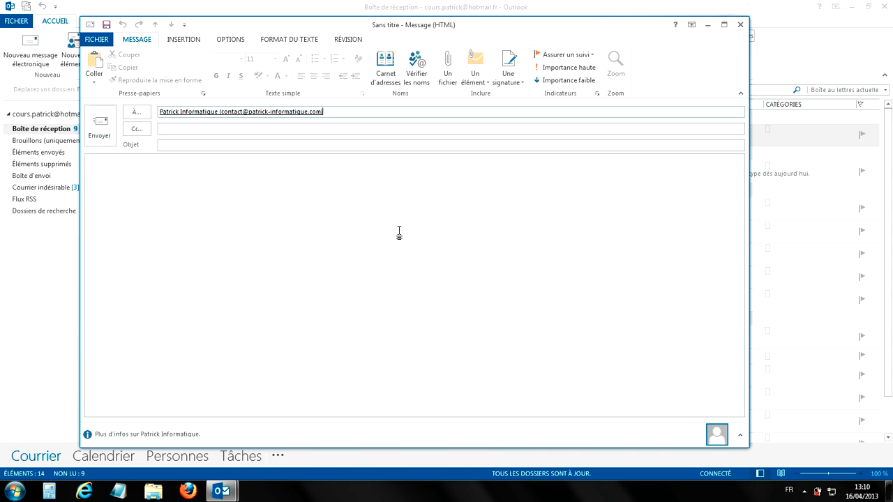
key(BackSpace)
key(BackSpace)
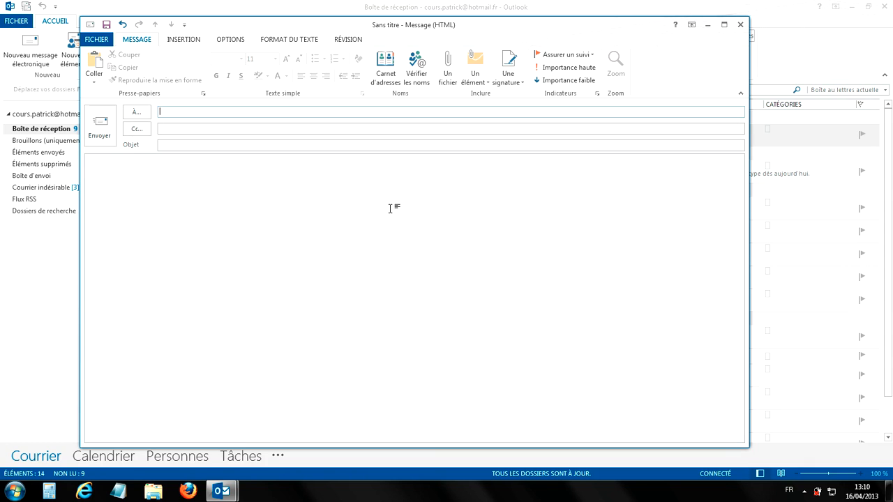
- Re-add the contact from the 'p' autocomplete suggestion and enter the subject 'Exercice'
text(p)
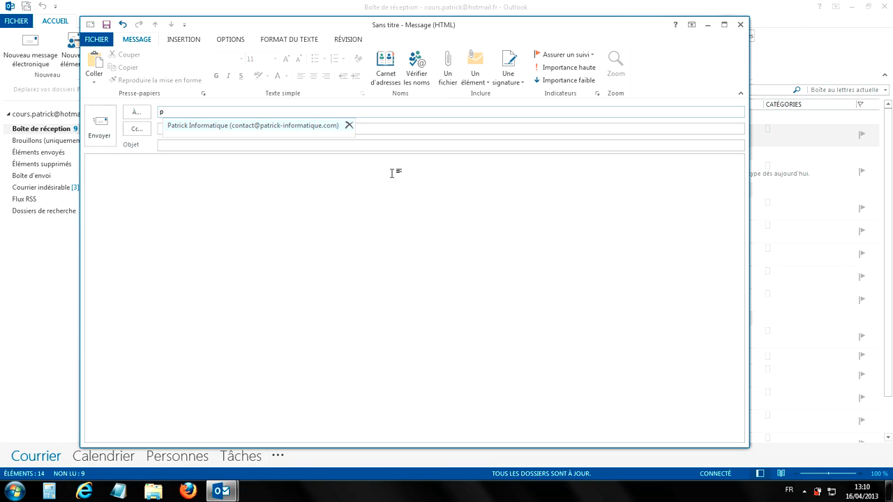
click(247, 128)
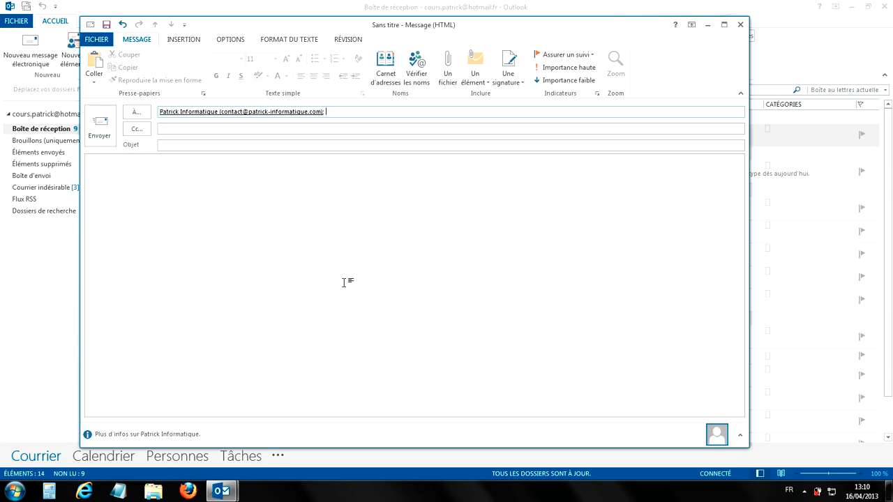
click(184, 149)
text(Exercice)
- Write 'Bonjour,' and 'Ceci est un exercice.' in the body, send it, and start a new message
click(212, 273)
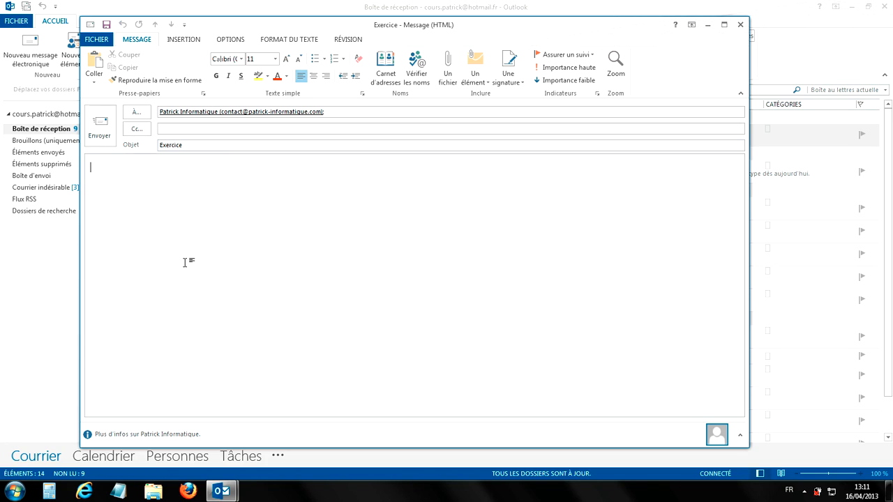
text(Bonjour,)
key(Return)
key(Return)
text(Ceci est un e)
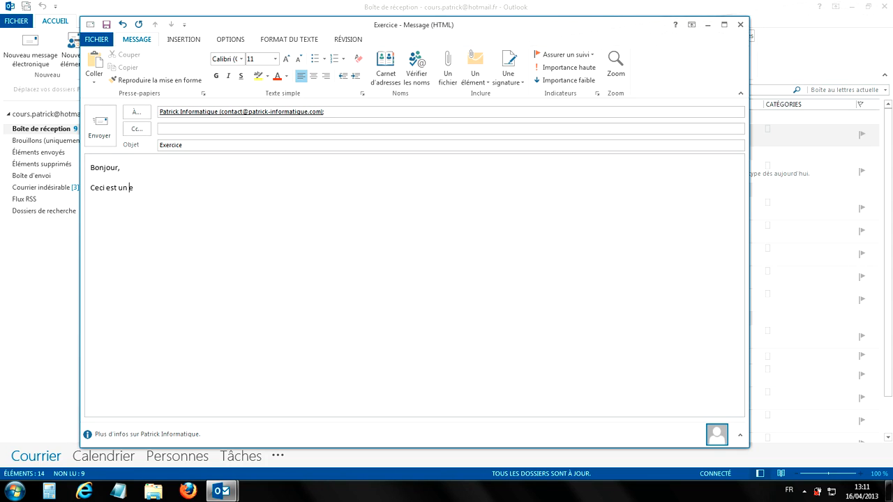
text(xercice.)
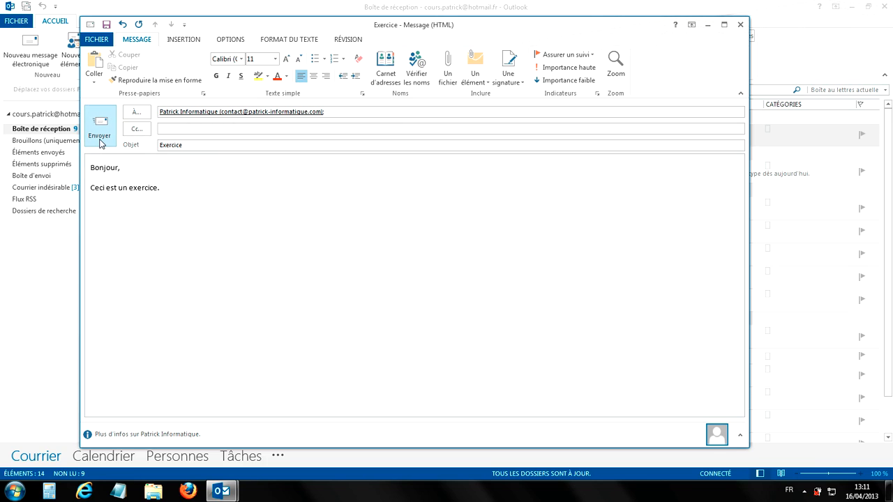
click(100, 132)
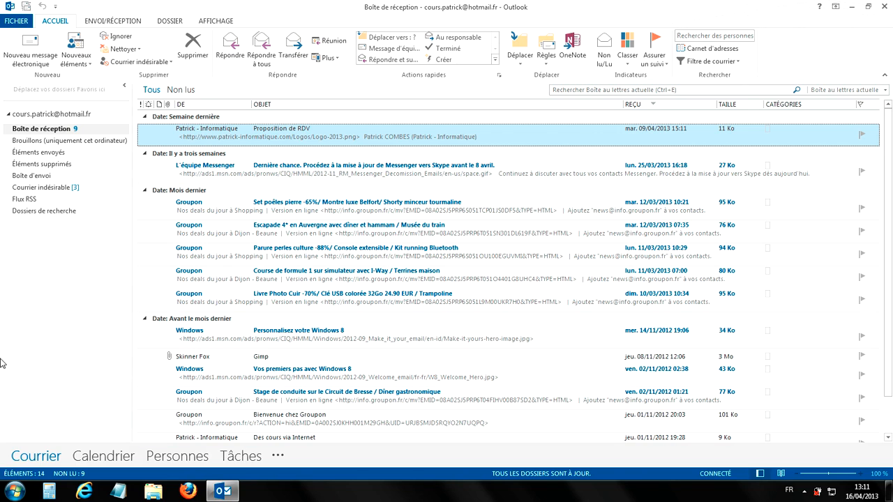
click(37, 58)
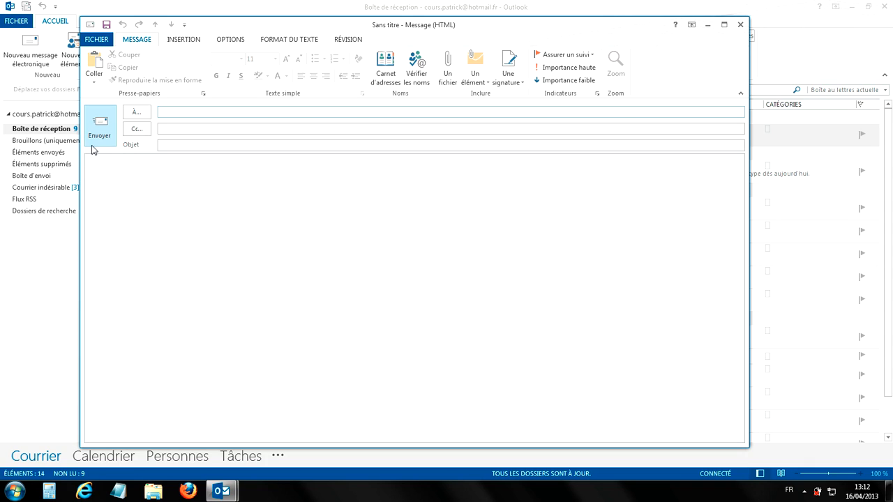
- On the Options tab, toggle the delivery and read receipt requests, leaving both unchecked
click(230, 42)
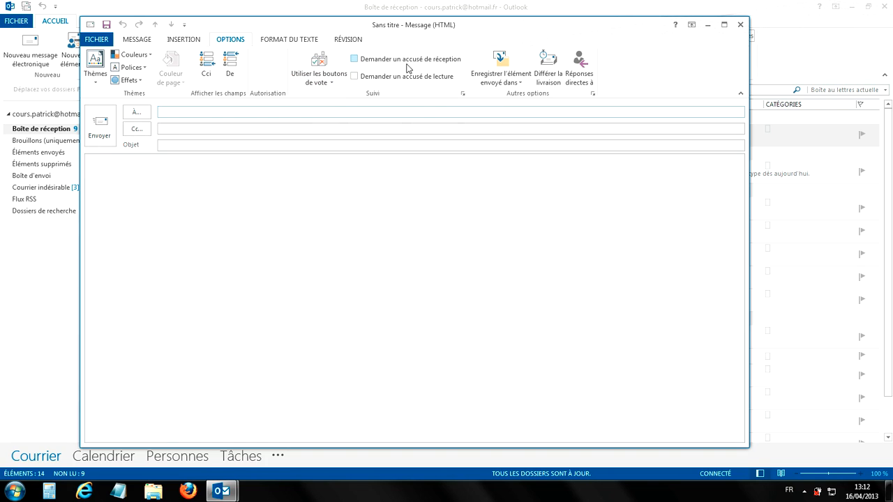
click(392, 65)
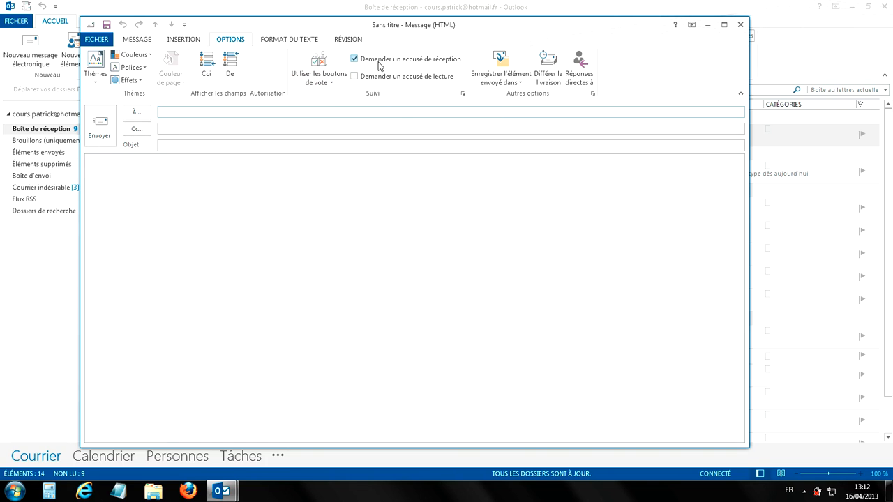
click(432, 65)
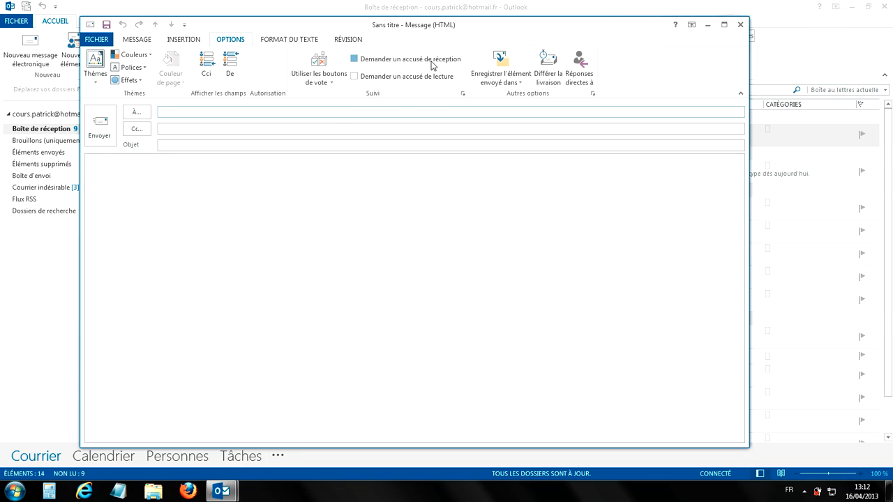
click(367, 78)
click(371, 62)
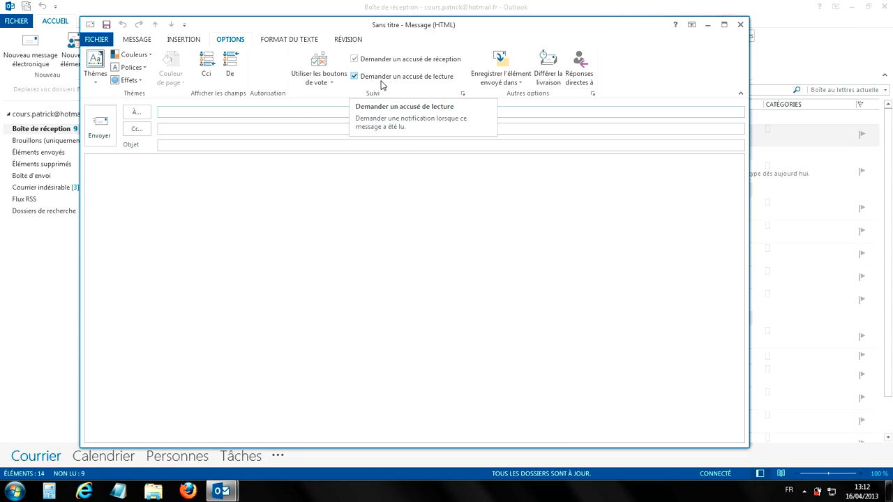
click(382, 77)
click(383, 60)
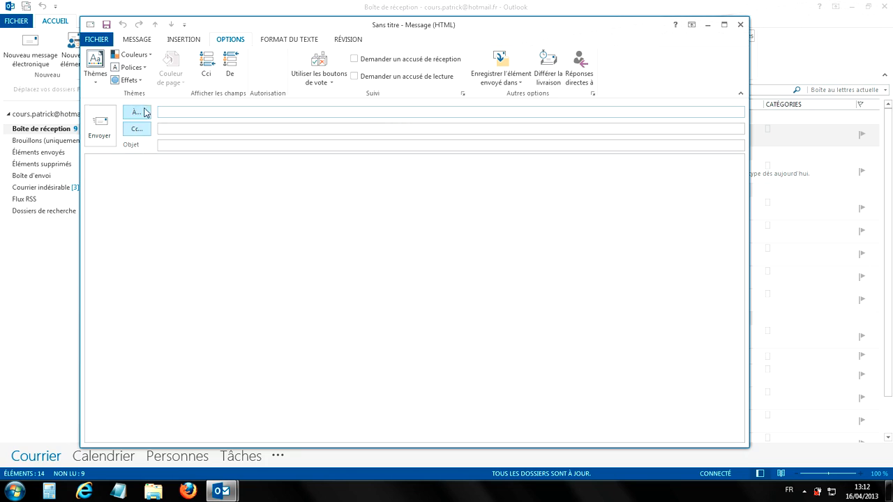
- Back on the Message tab, flag the blank draft as high importance
click(135, 39)
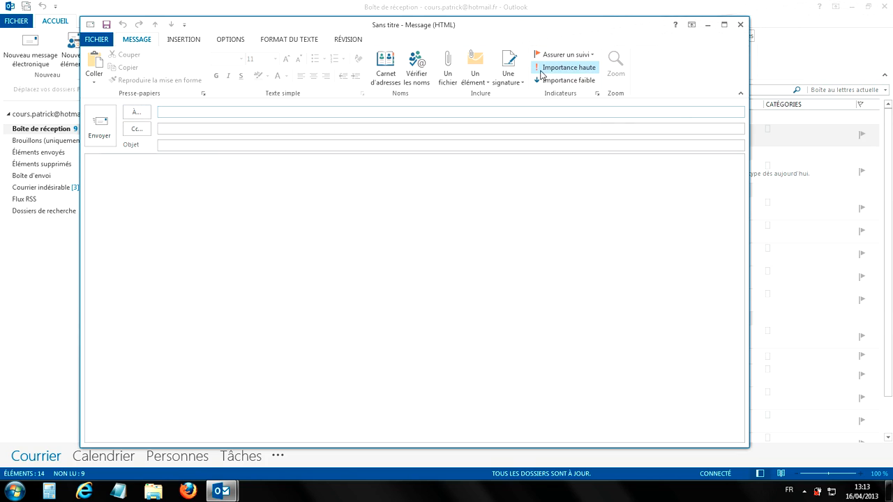
click(584, 70)
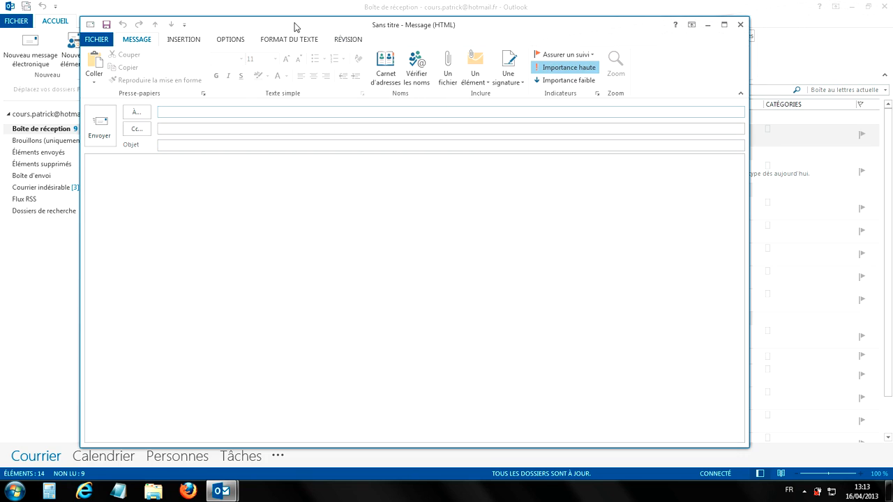
- Drag the message window right and back near the centre, then turn off high importance
drag(295, 27, 443, 38)
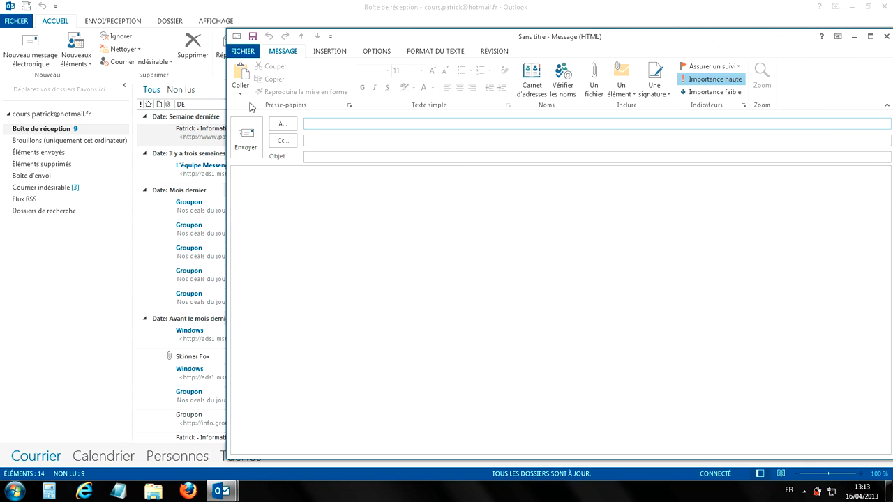
drag(409, 40, 673, 124)
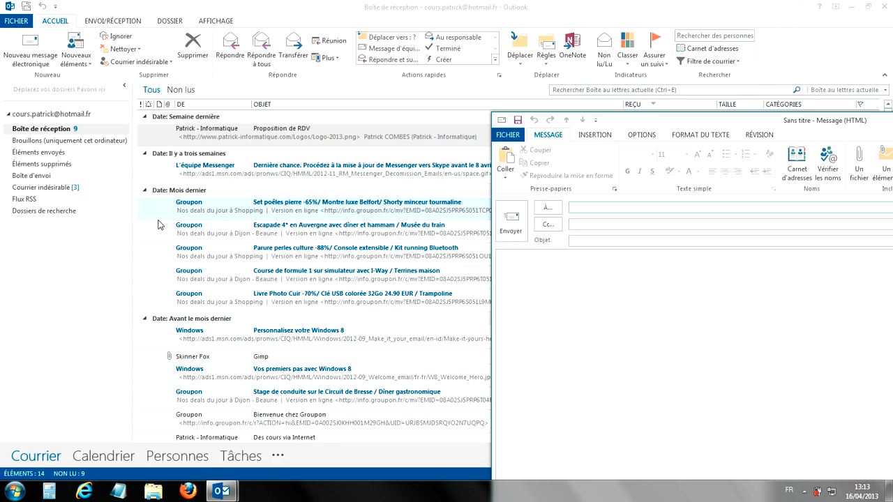
drag(700, 126, 300, 67)
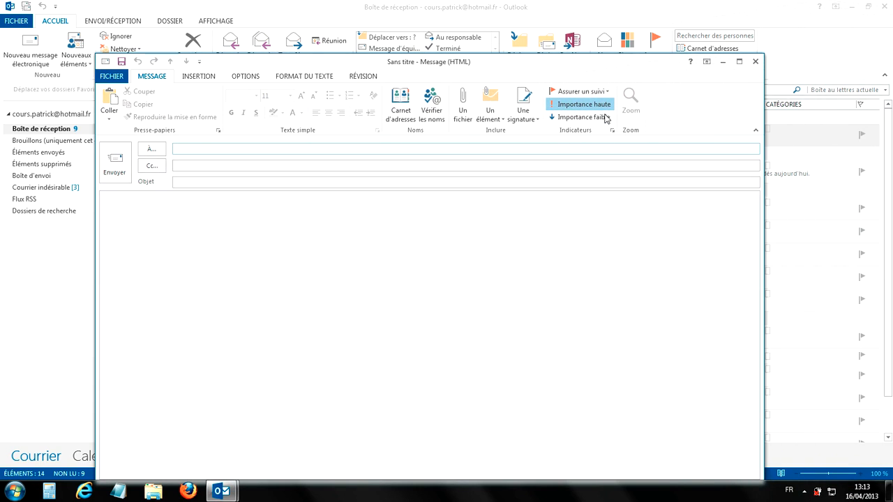
click(586, 104)
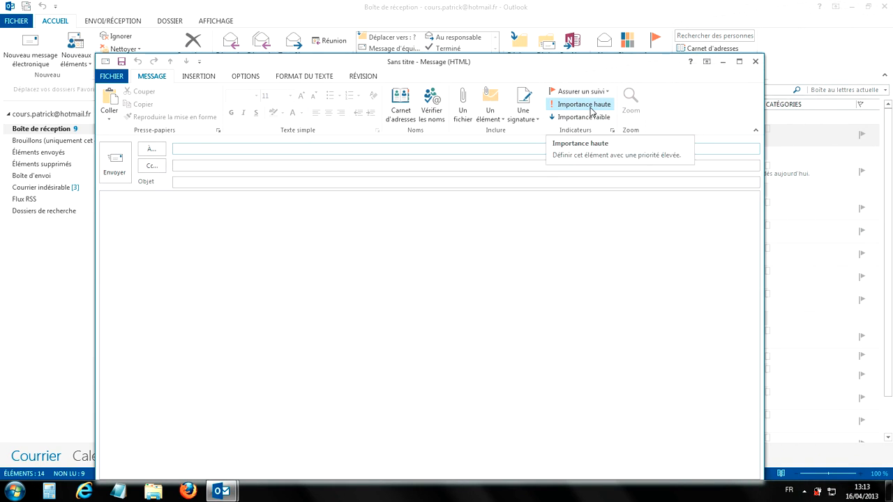
click(590, 107)
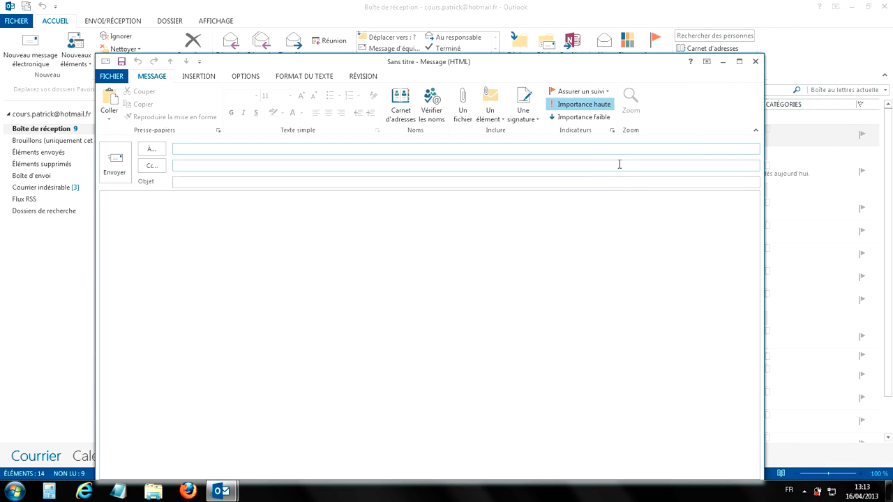
click(586, 105)
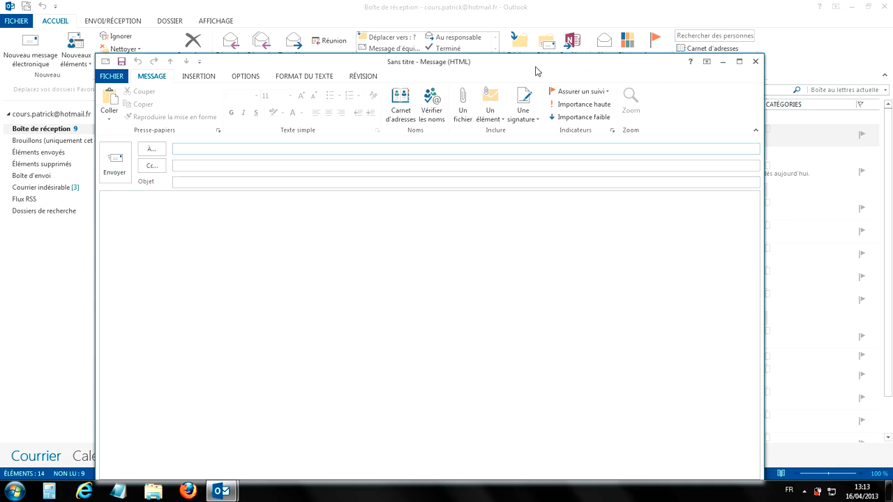
drag(535, 65, 542, 26)
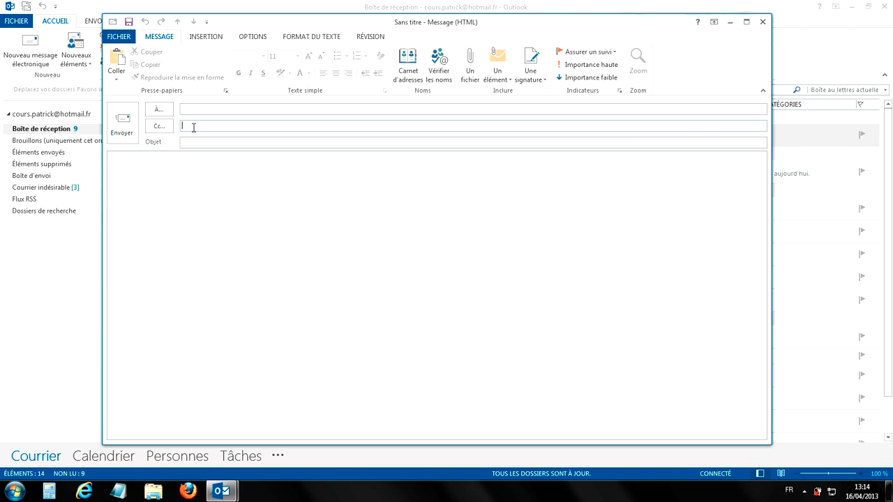
- Enter two test e-mail addresses on the To line, separated by a semicolon
click(193, 127)
text(test@patrick.com;)
text(test@informatique.com)
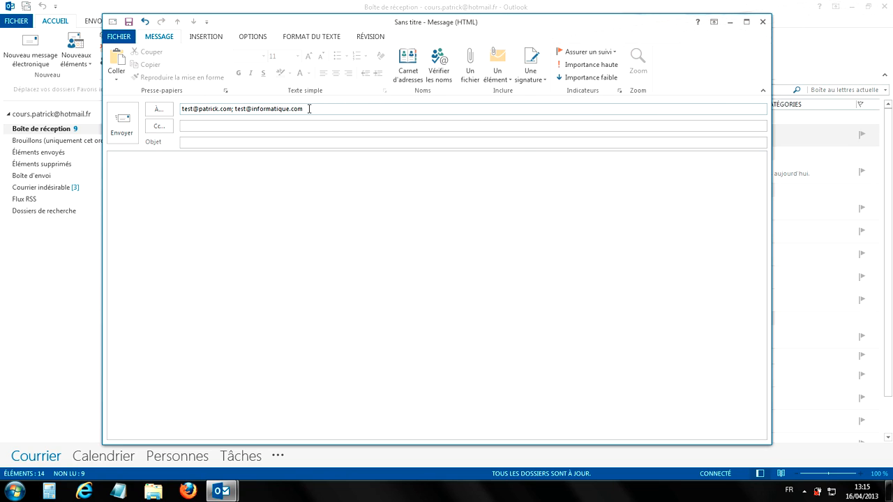
- Replace the To addresses with the suggested saved contact plus one test address, then select them
drag(309, 109, 178, 110)
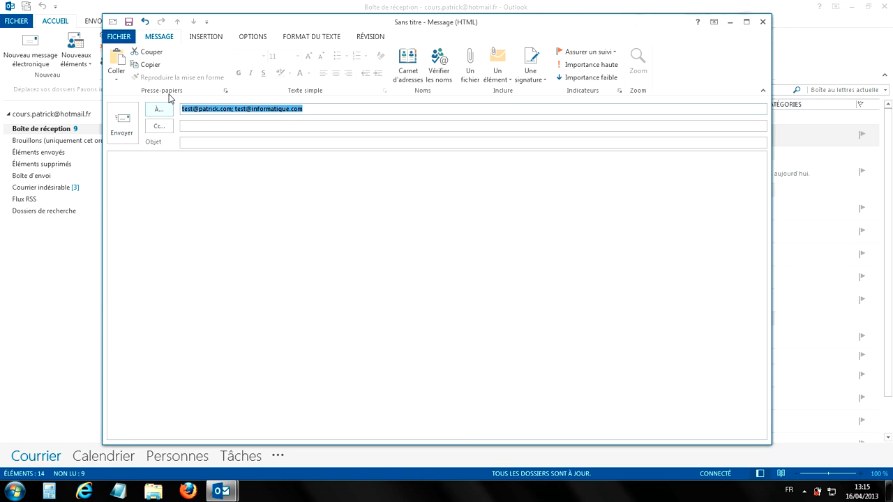
key(Delete)
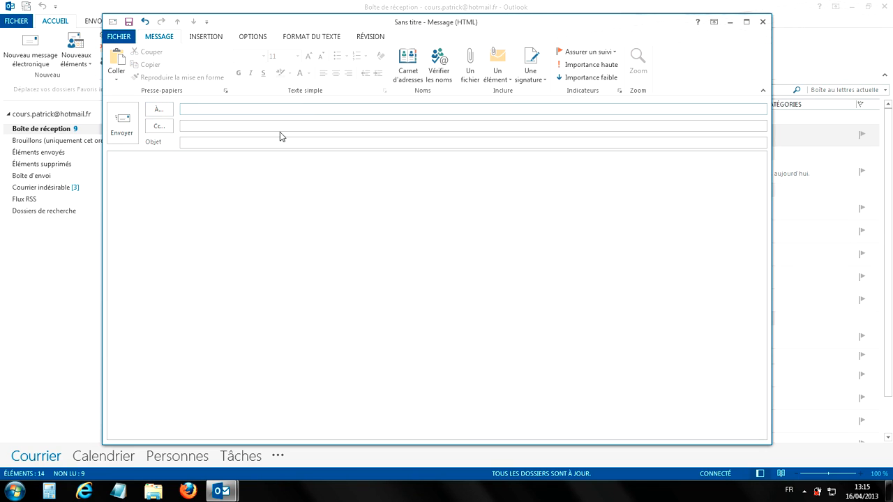
text(p)
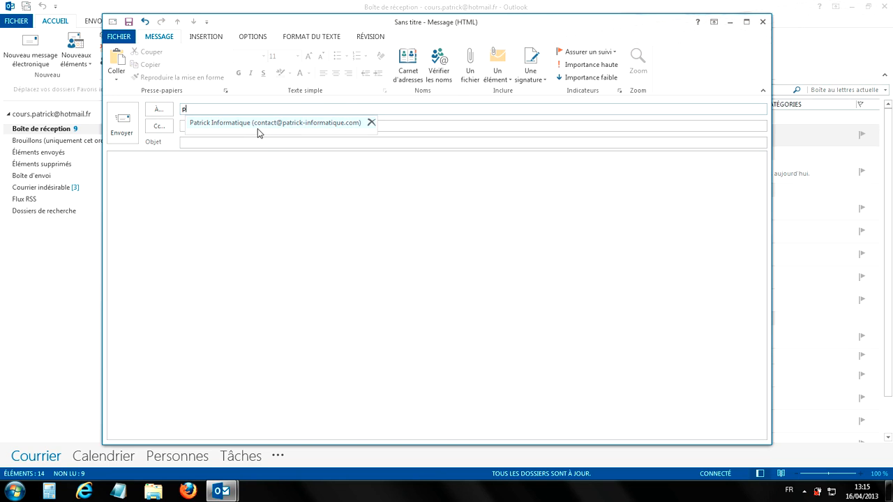
click(258, 128)
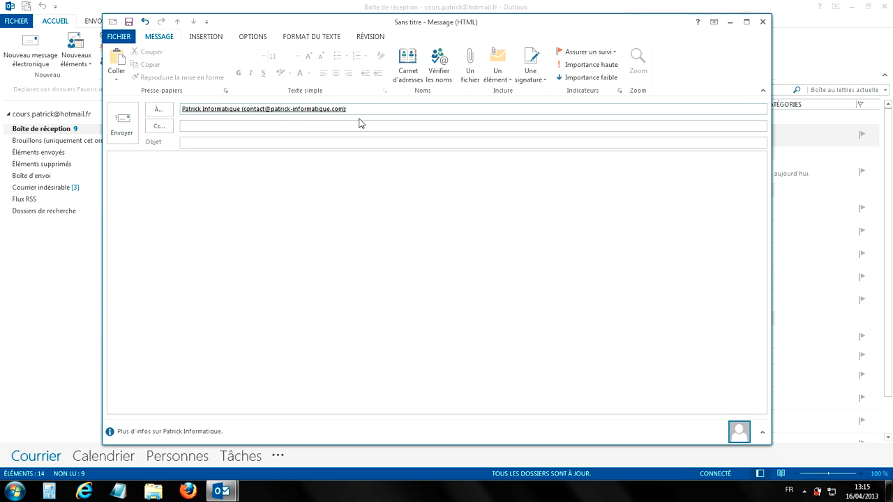
text(test@patrick.com;)
drag(411, 110, 233, 109)
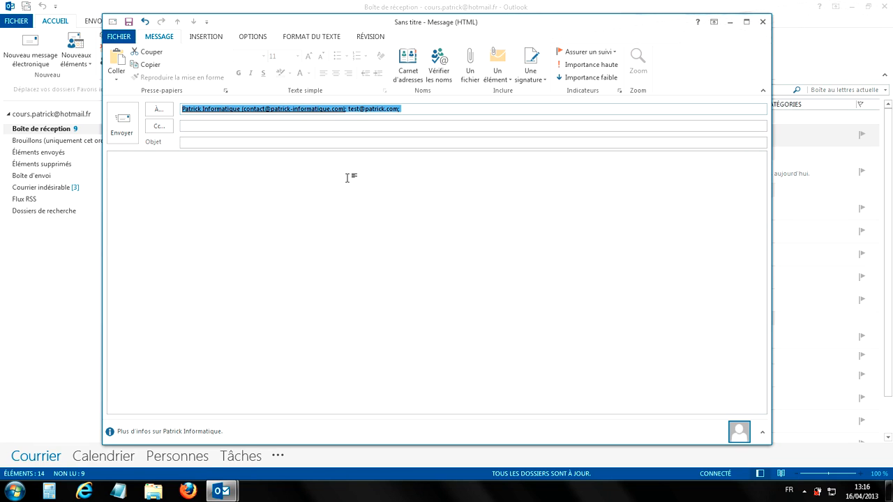
- Clear the To line, enter the president's address in To and the secretary's address in Cc
key(Delete)
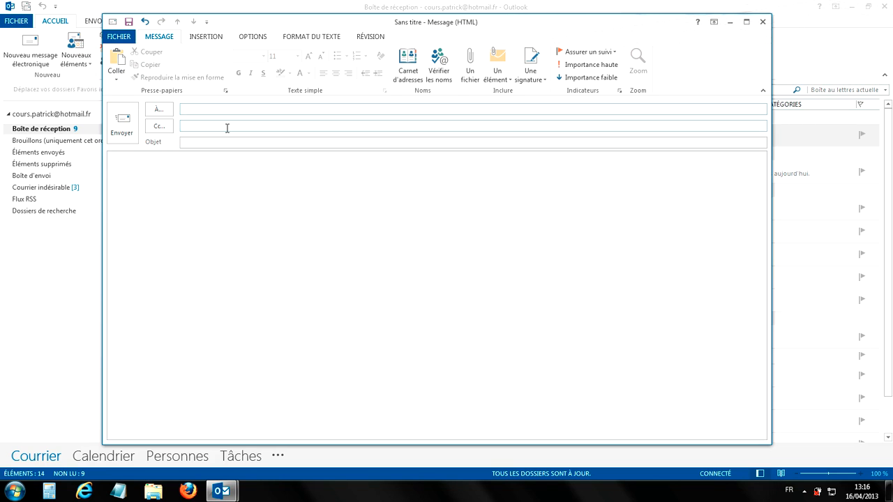
click(197, 110)
click(215, 127)
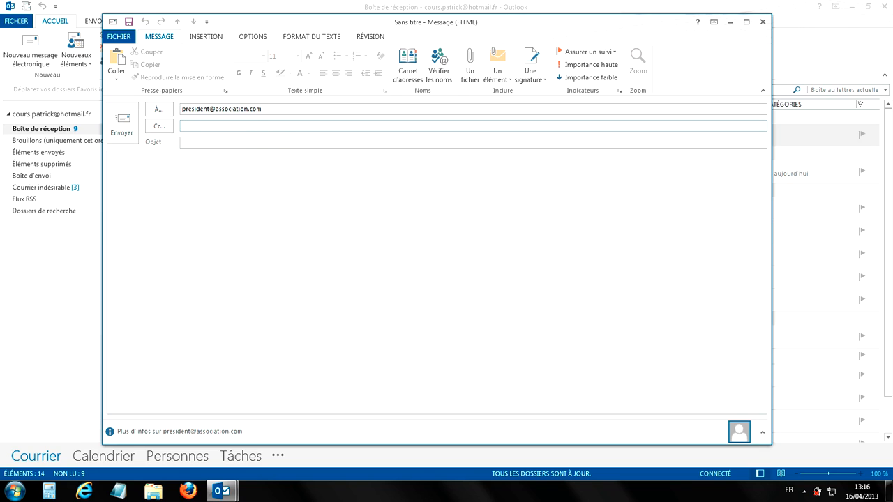
- Delete the addresses on the Cc and To lines so the draft is blank again
text(;)
drag(269, 126, 180, 130)
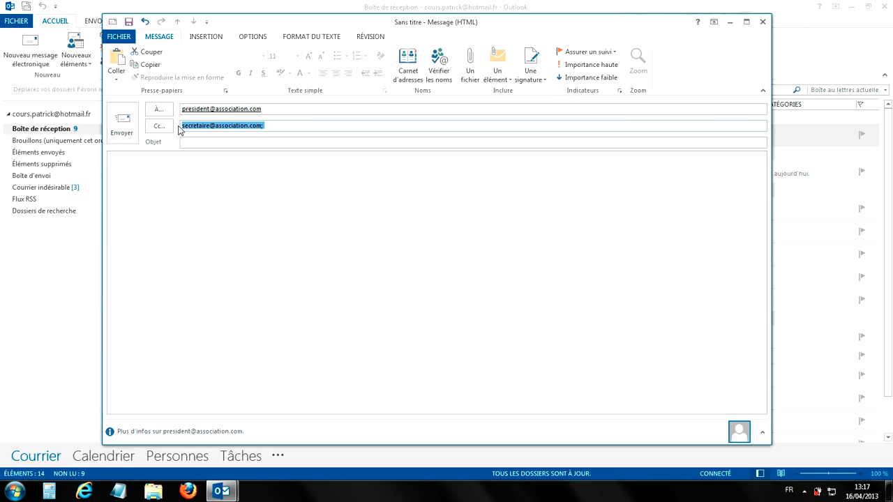
key(Delete)
drag(265, 109, 176, 117)
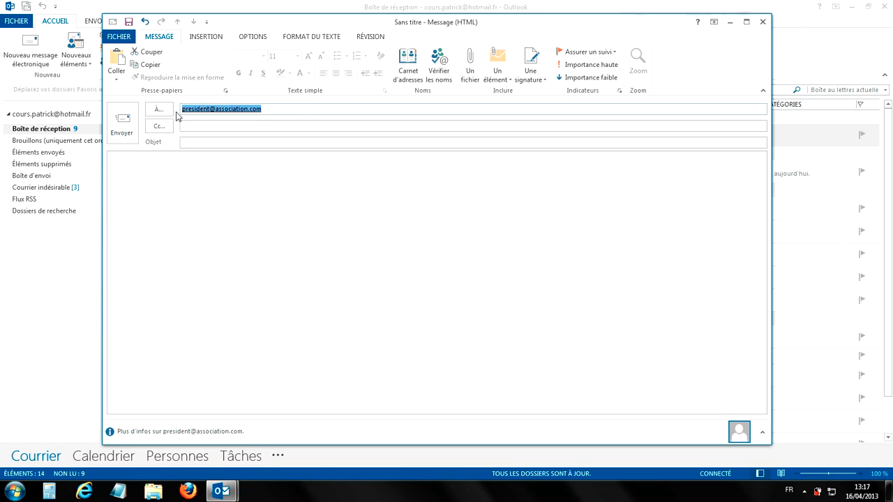
key(Delete)
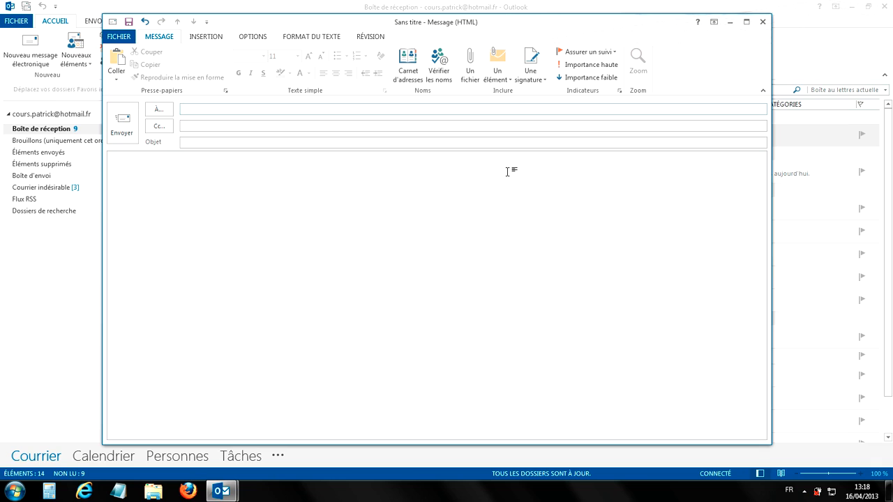
- Show the Cci line from the Options tab's Afficher les champs group
click(251, 38)
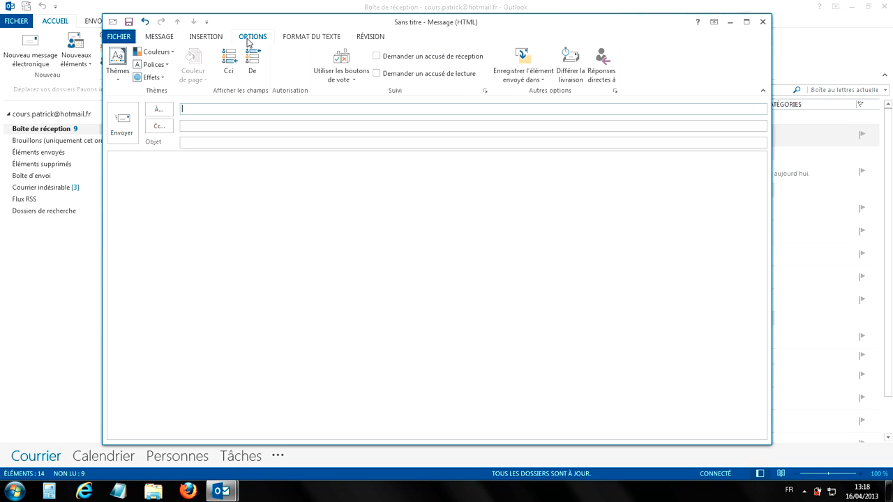
click(230, 80)
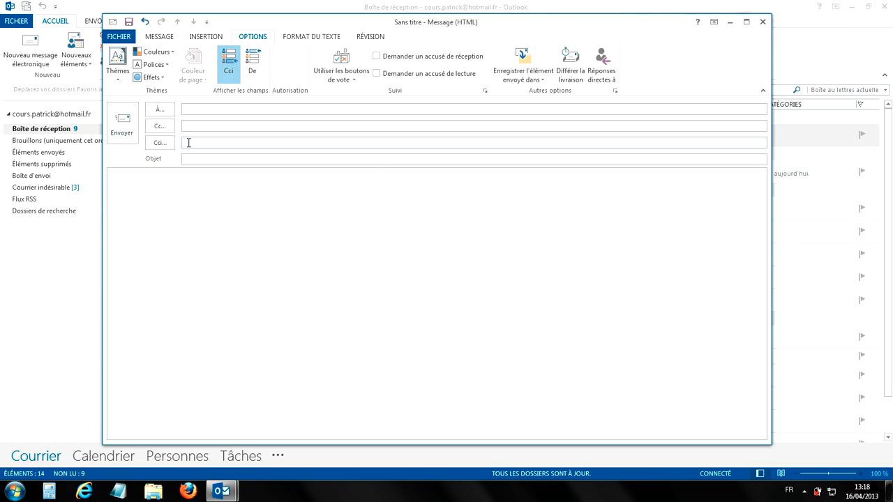
- Add a saved contact and the president's address as Cci recipients via autocomplete
text(p)
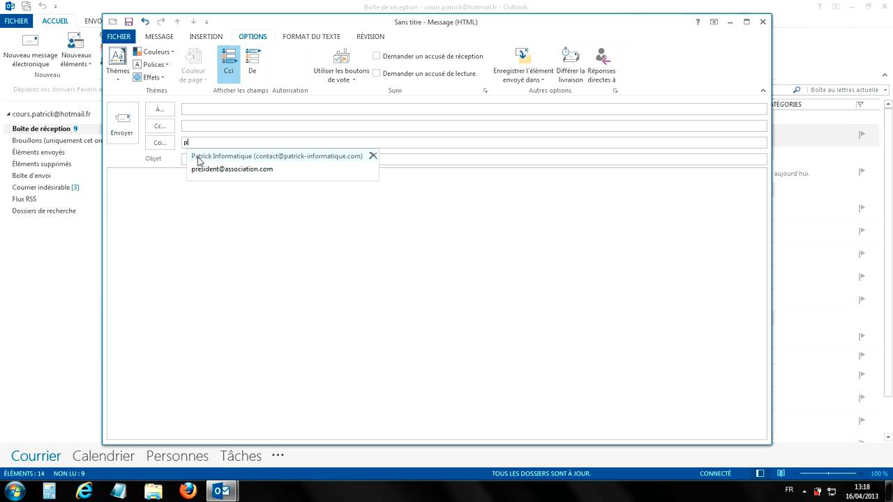
click(199, 155)
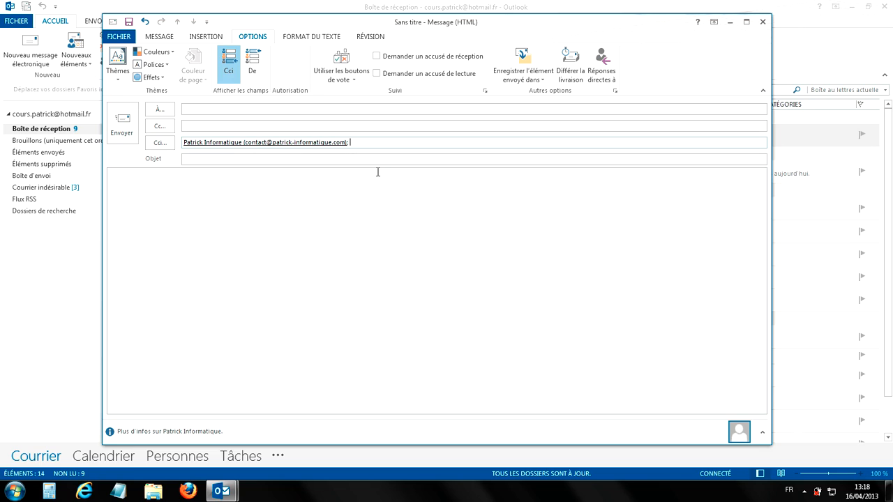
text(pa)
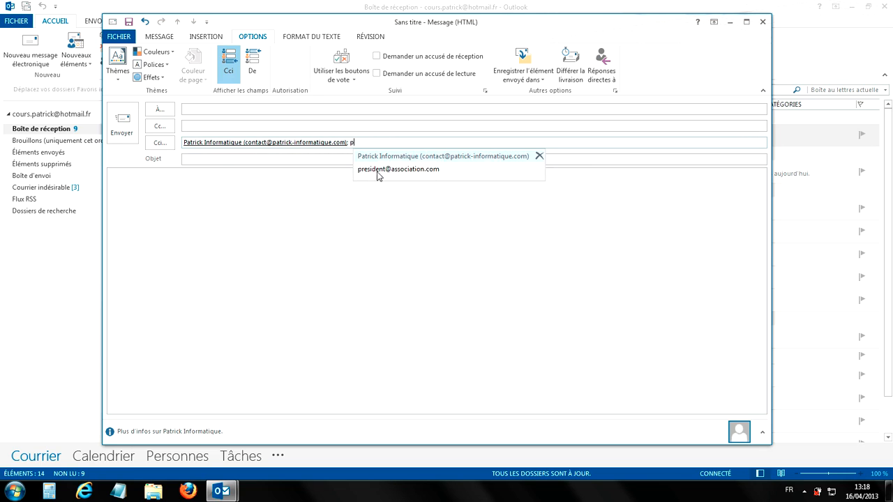
key(BackSpace)
click(376, 171)
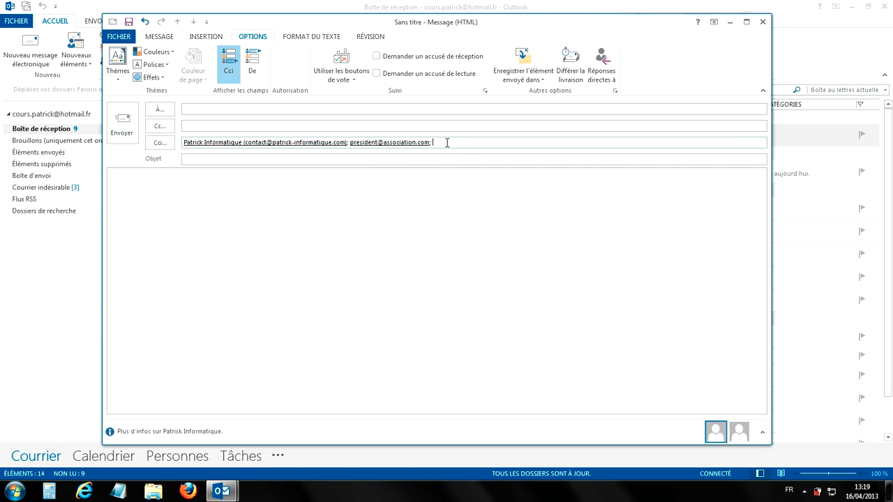
- Delete both blind-copy recipients and hide the Cci field again
drag(447, 141, 254, 143)
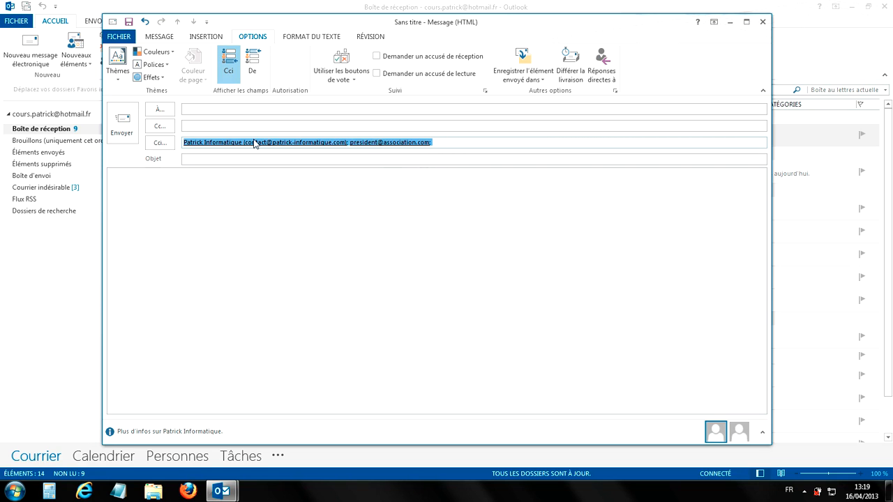
key(Delete)
click(230, 64)
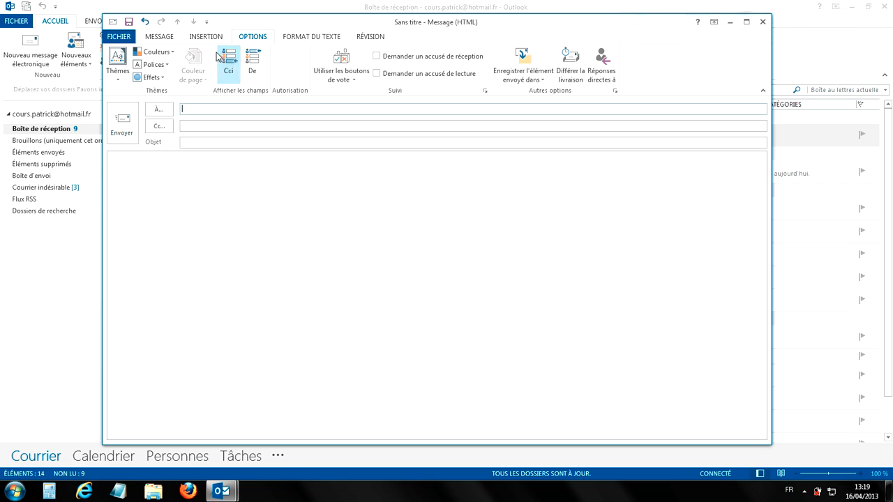
click(160, 40)
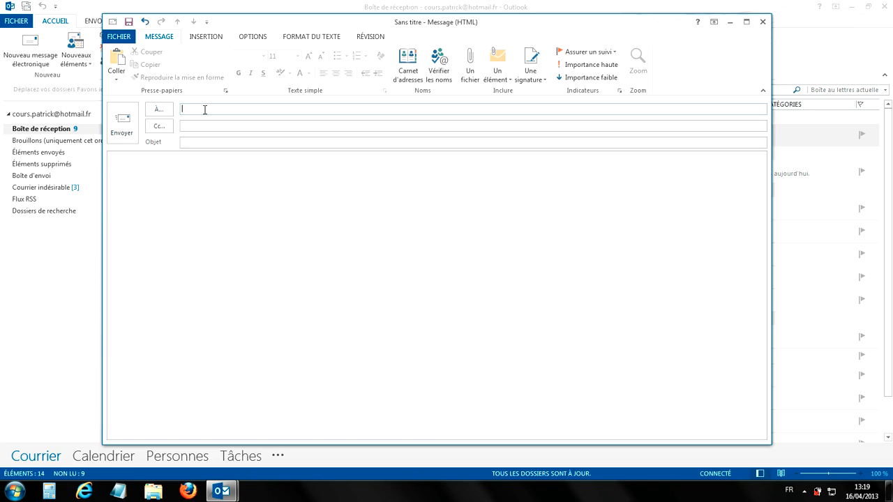
- Display the Cci line below Cc again using the Options tab
click(244, 39)
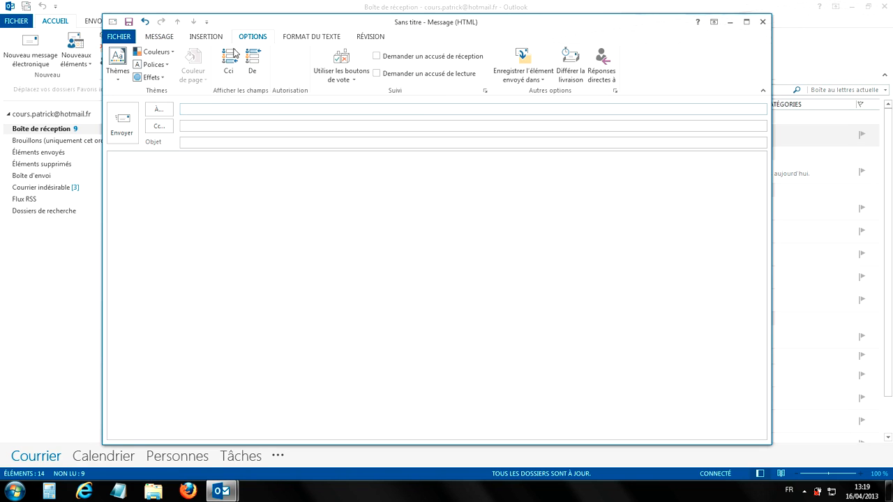
click(231, 75)
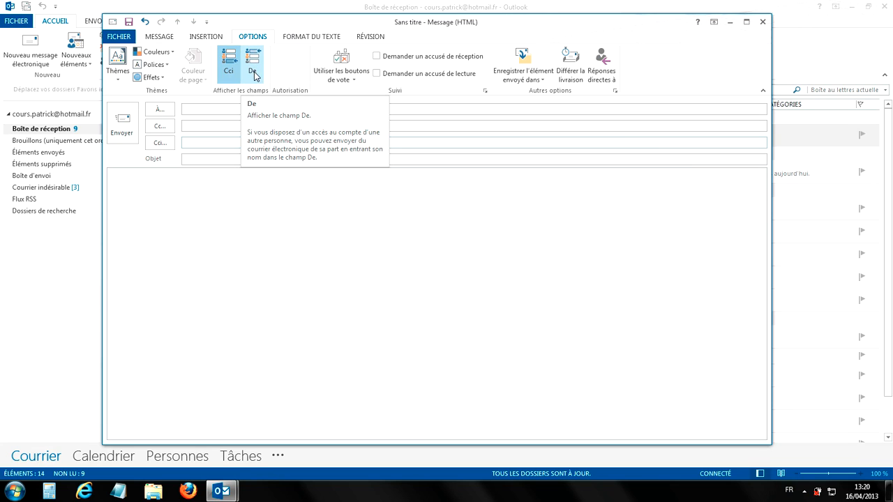
- Show the De sender field, then close the draft without saving it
click(254, 76)
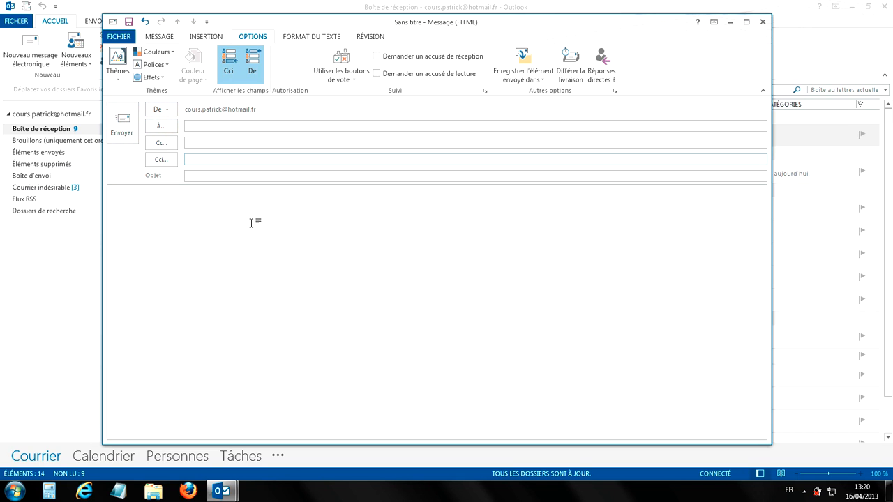
click(762, 22)
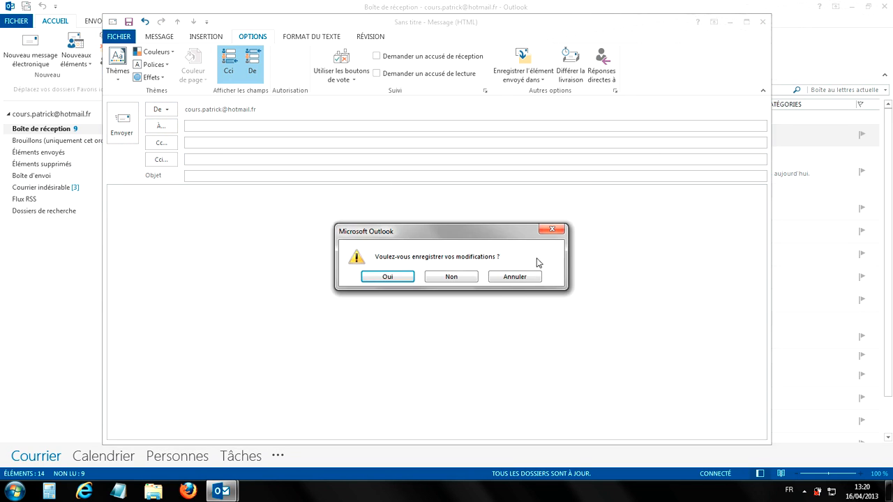
click(460, 278)
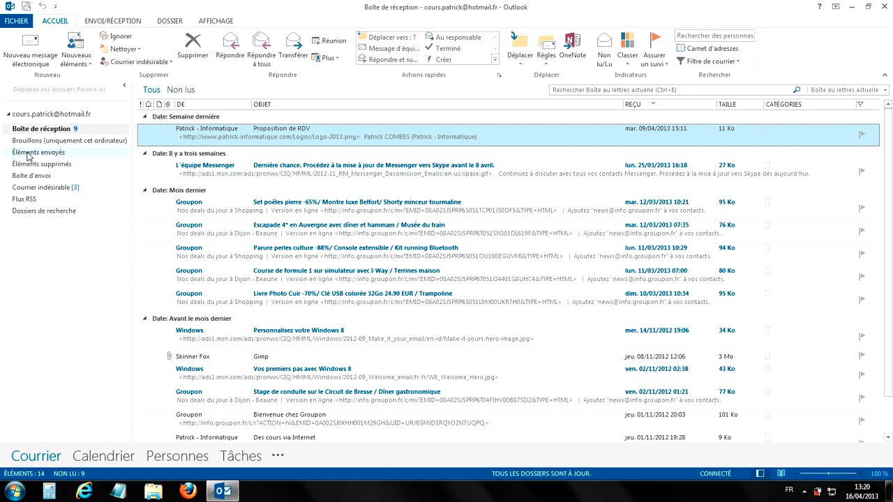
- Open Éléments envoyés to see its 6 sent messages, newest 'Photos de Montpellier'
click(65, 155)
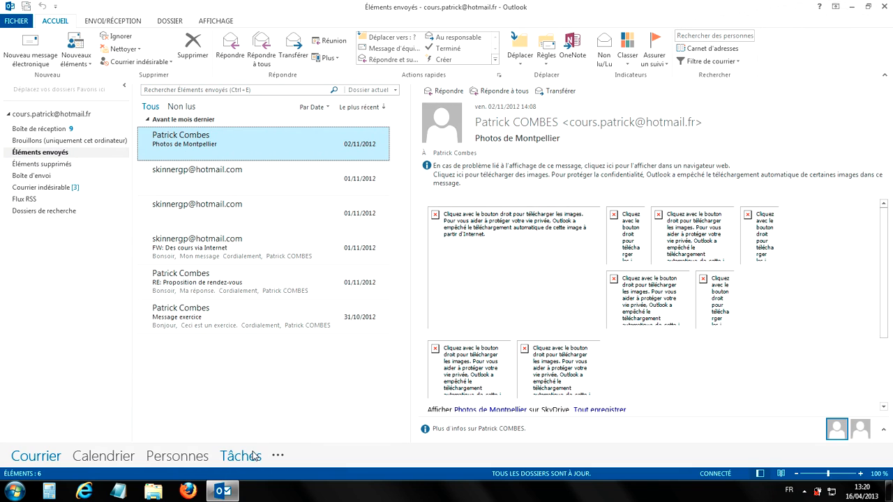
mouse_move(254, 446)
- Send/receive all folders, then read the new 'Exercice' message topping Sent Items
click(108, 22)
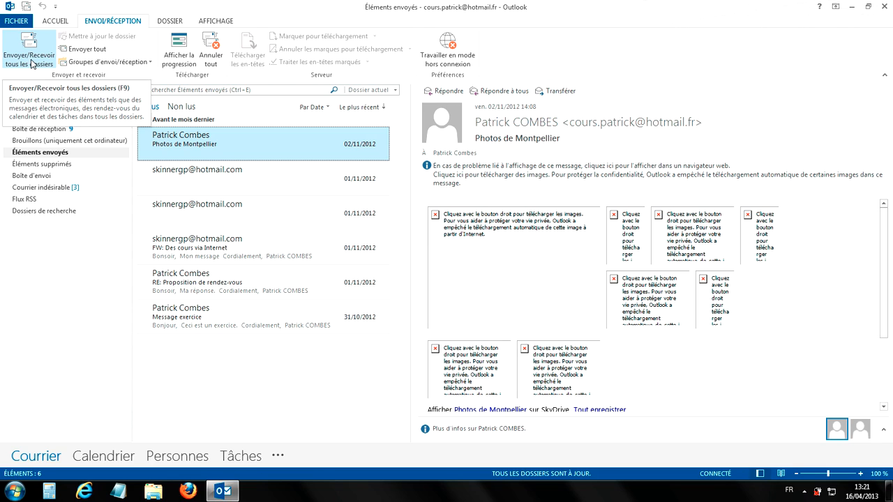
click(30, 63)
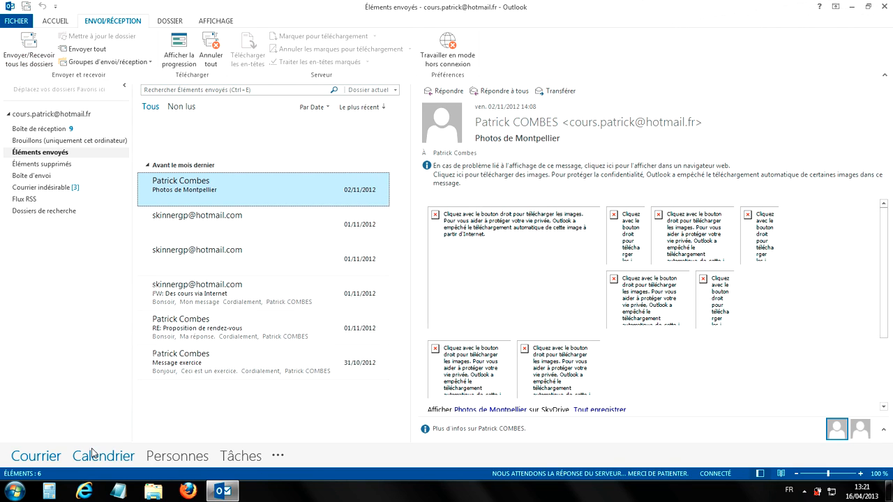
mouse_move(94, 454)
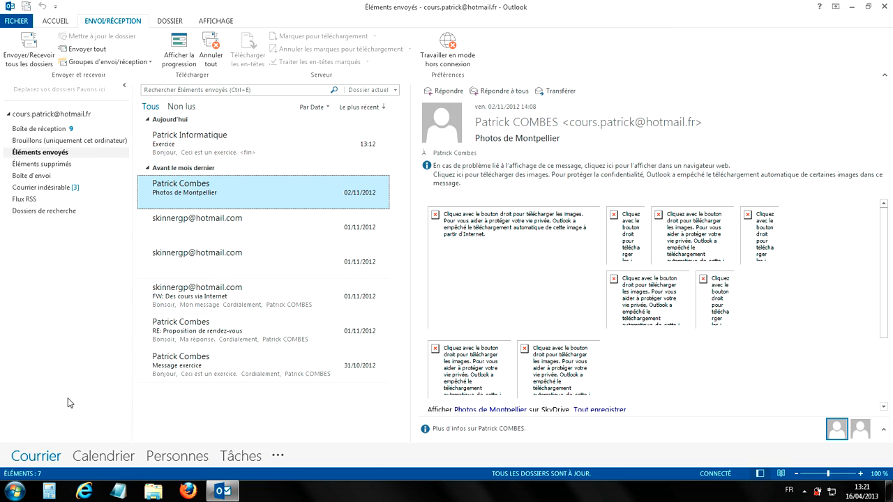
click(292, 143)
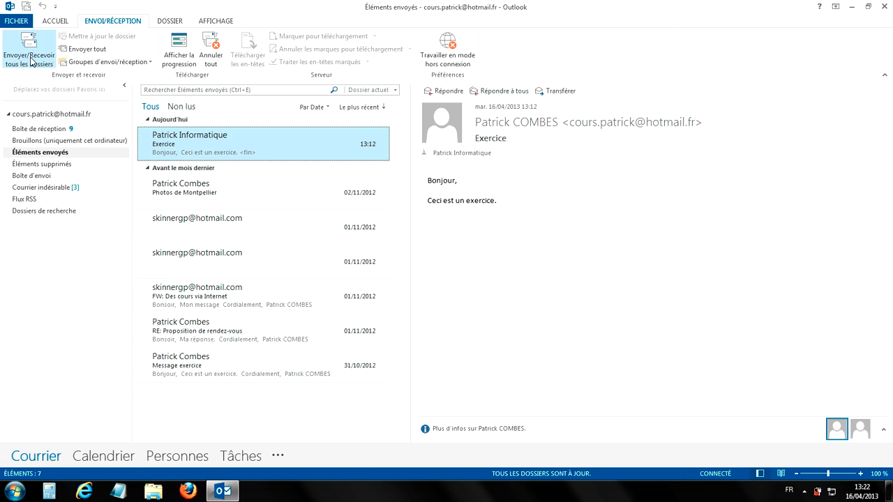
click(46, 22)
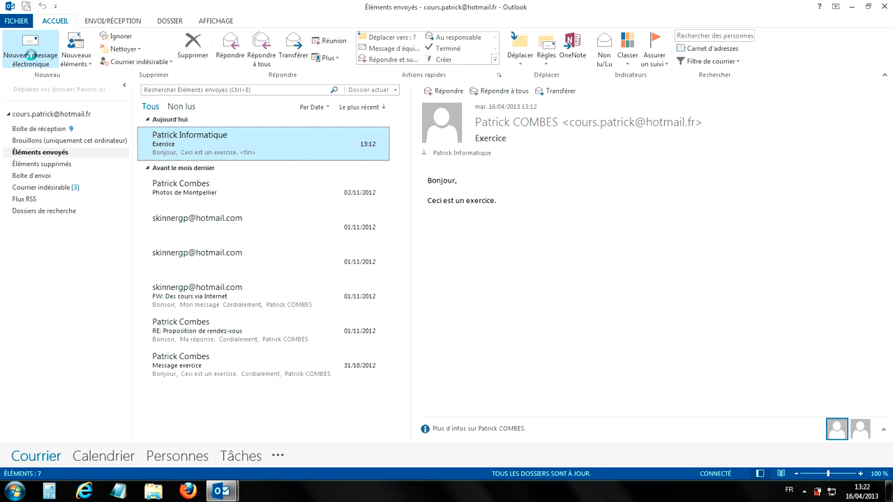
- Open and close a blank new message, then view the empty Boîte d'envoi folder
click(30, 45)
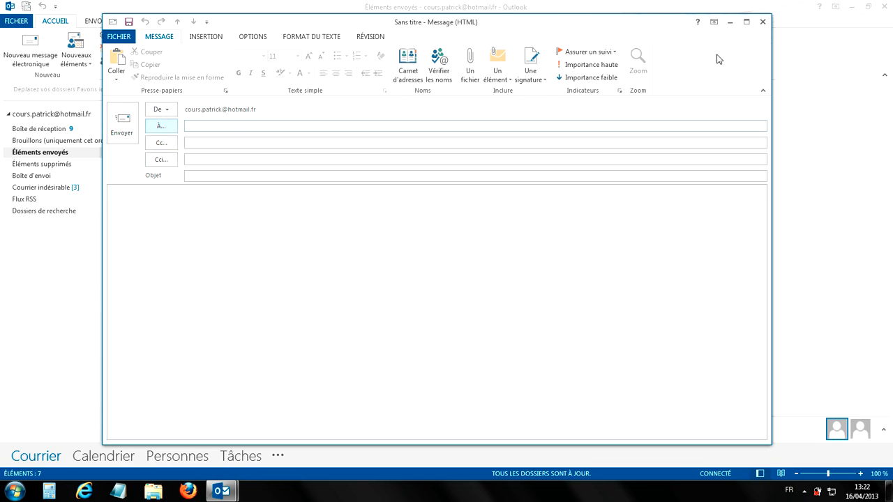
click(763, 24)
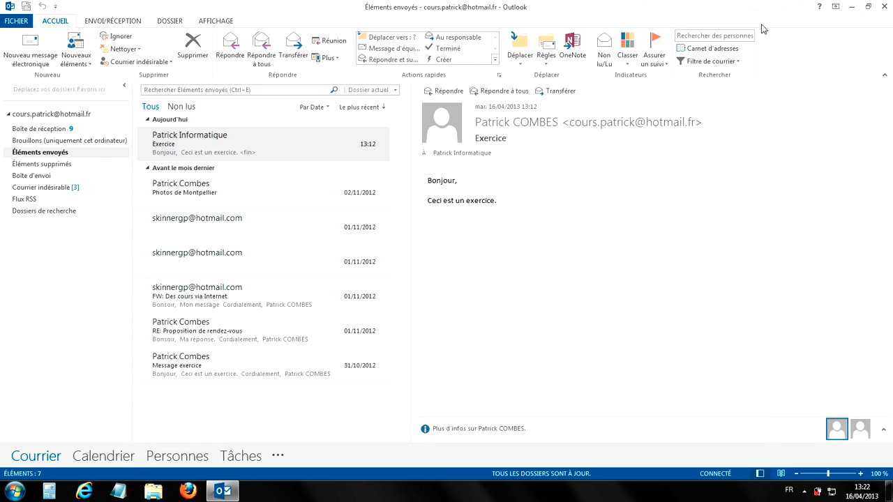
click(35, 176)
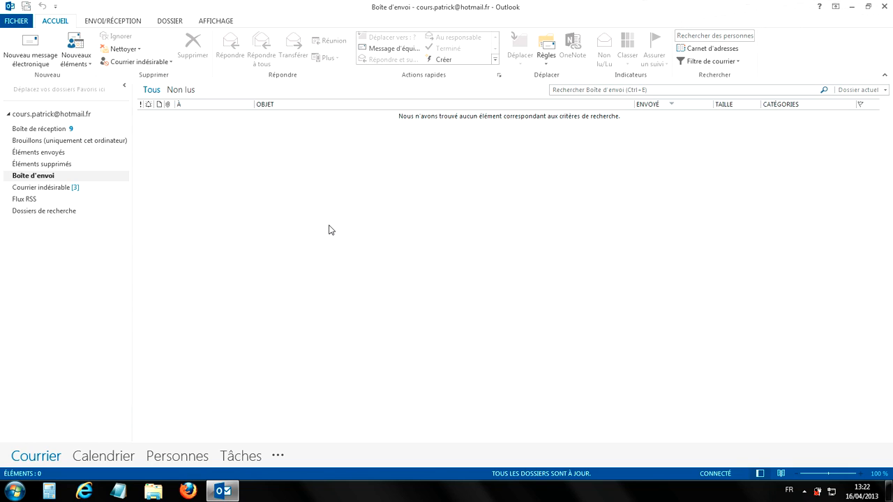
click(56, 153)
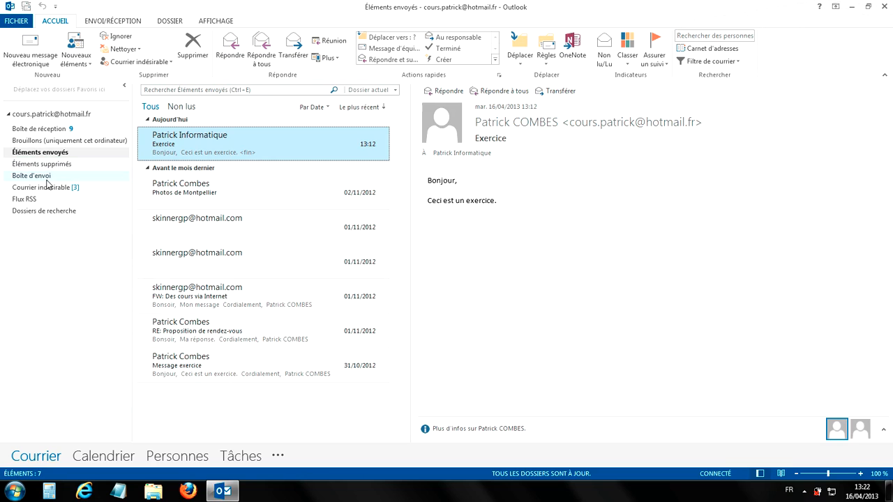
click(46, 183)
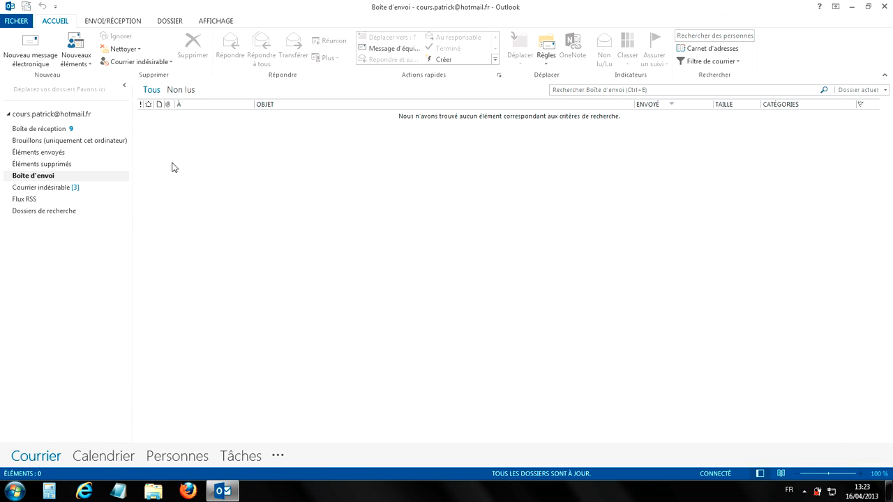
- Revisit the inbox, a blank new message, the outbox and sent items, ending on Boîte de réception
click(70, 127)
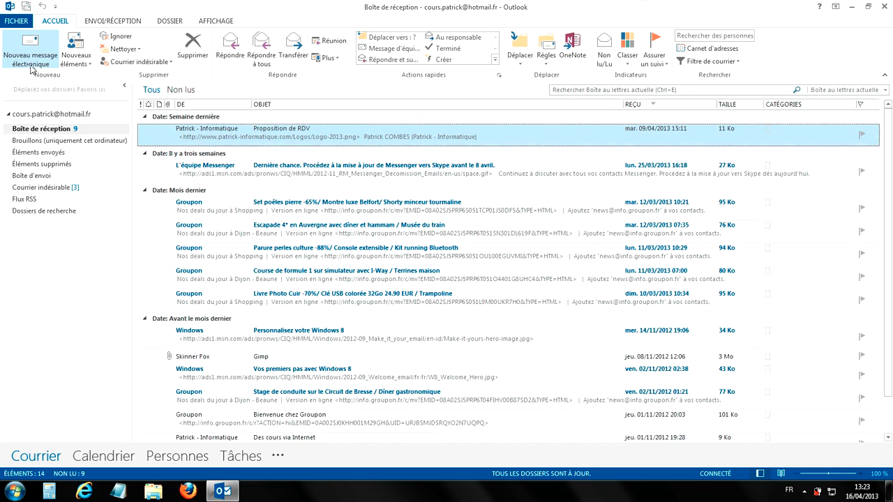
click(36, 46)
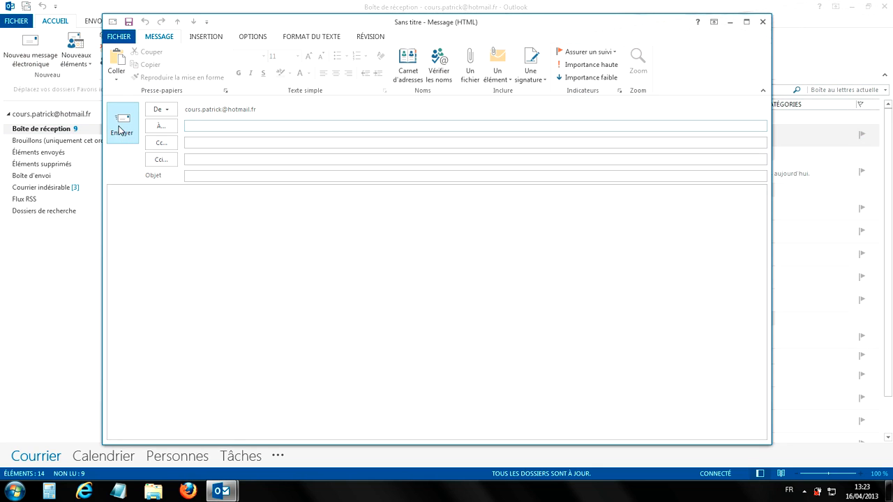
click(764, 21)
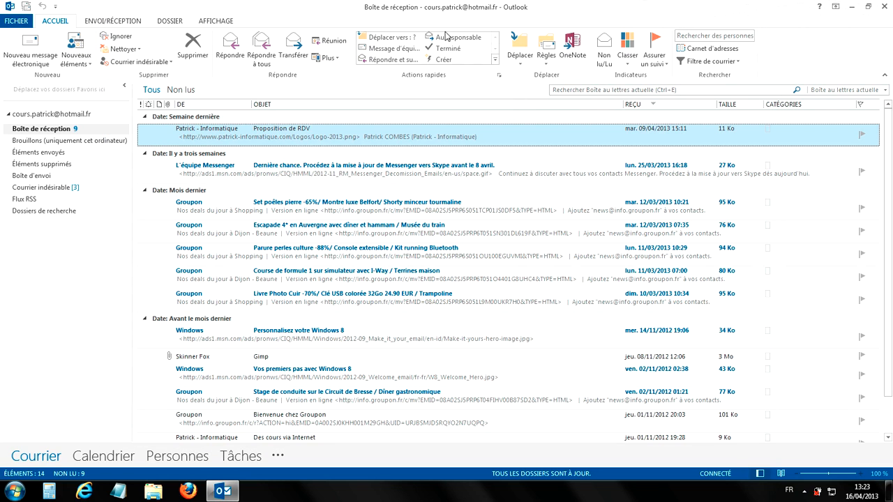
click(54, 177)
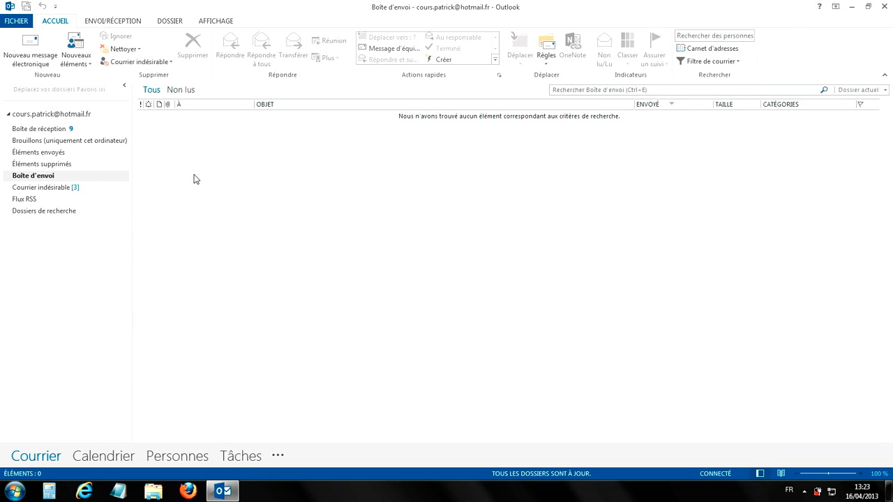
click(40, 155)
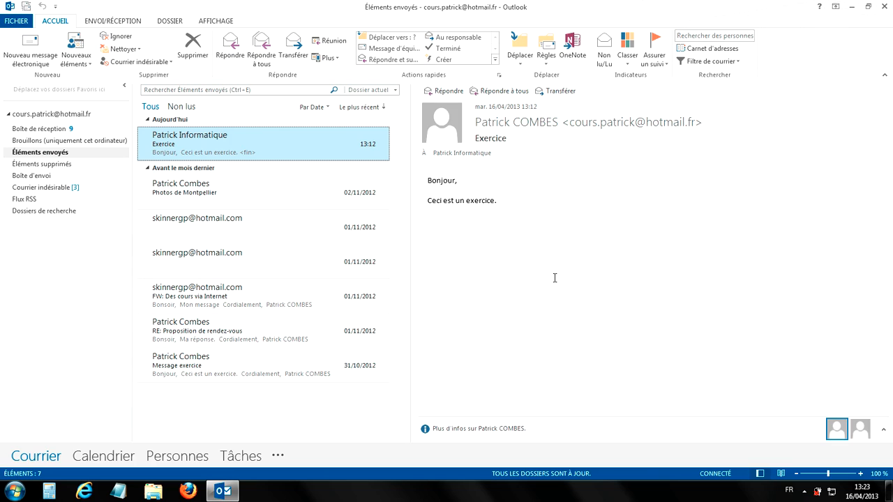
click(41, 129)
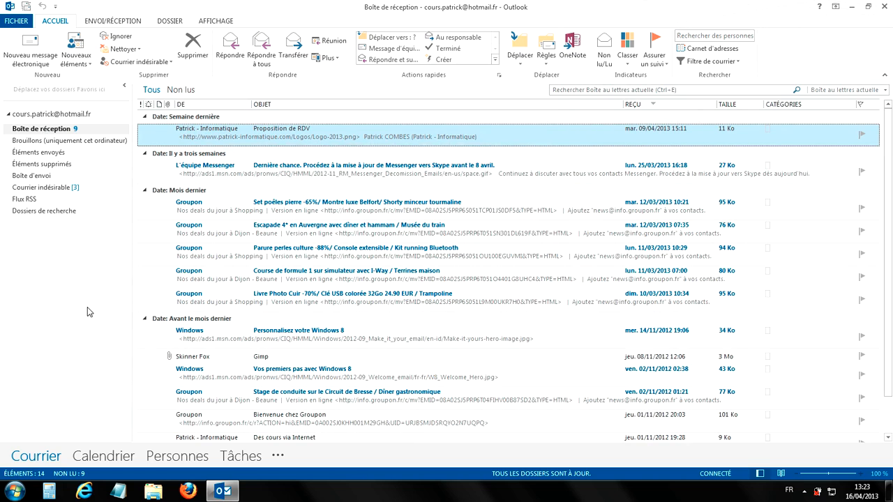